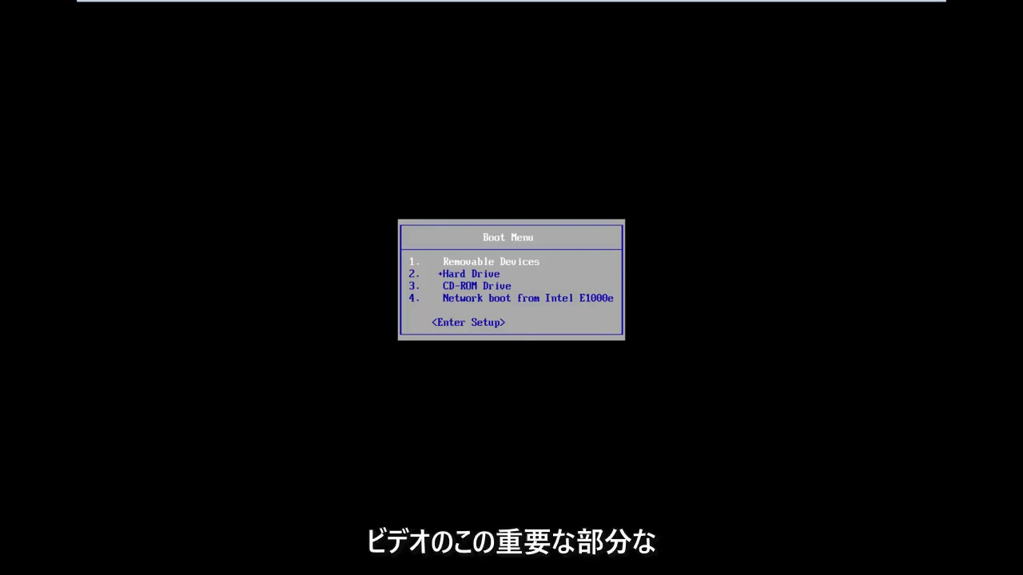
Step: Boot the computer from the CD-ROM drive to load the Windows installation media
key(Down)
key(Down)
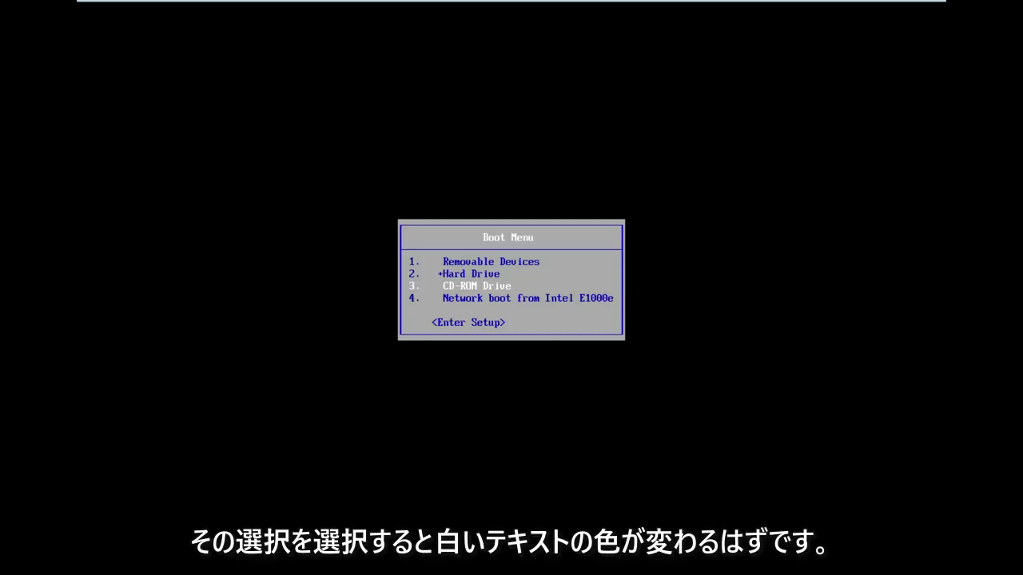
key(Return)
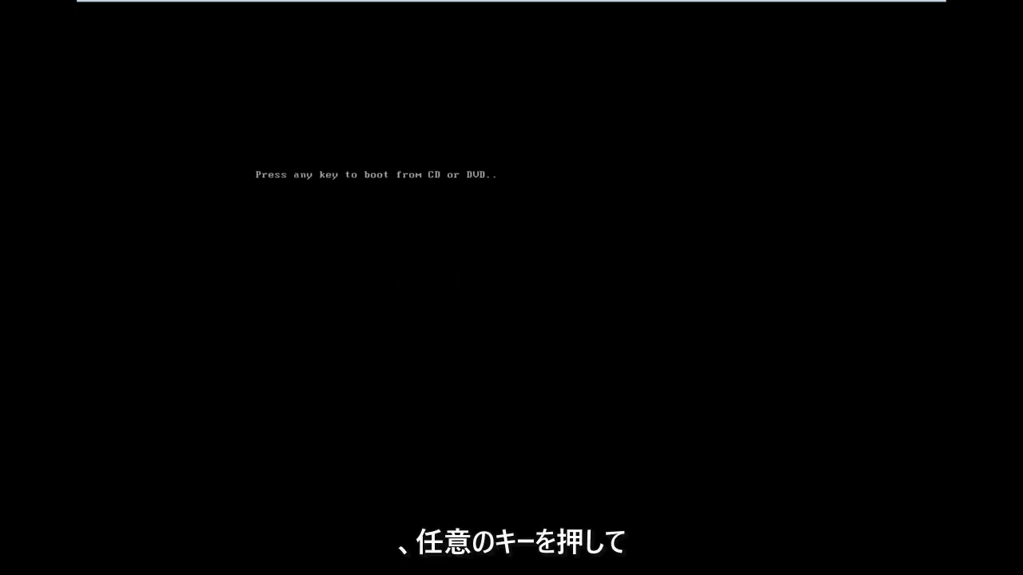
key(Return)
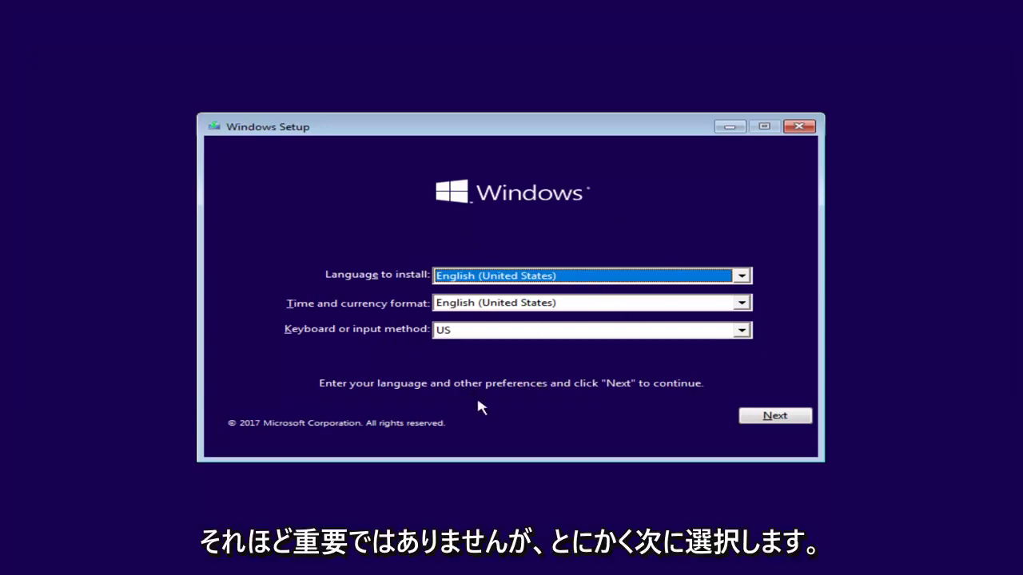
Step: Accept the default language and keyboard settings and open the Command Prompt from the computer repair's advanced troubleshooting options
click(772, 417)
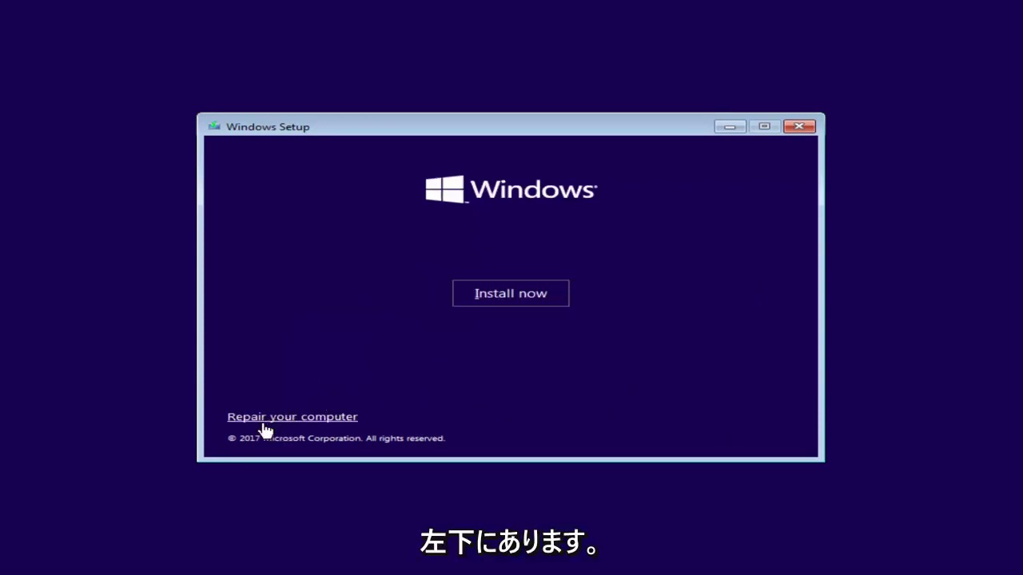
click(256, 422)
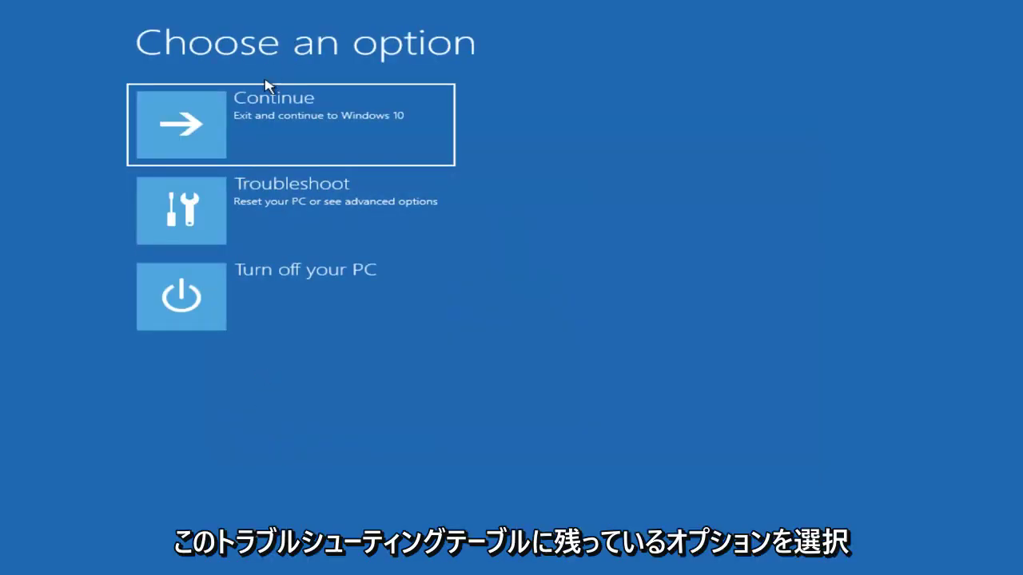
click(221, 226)
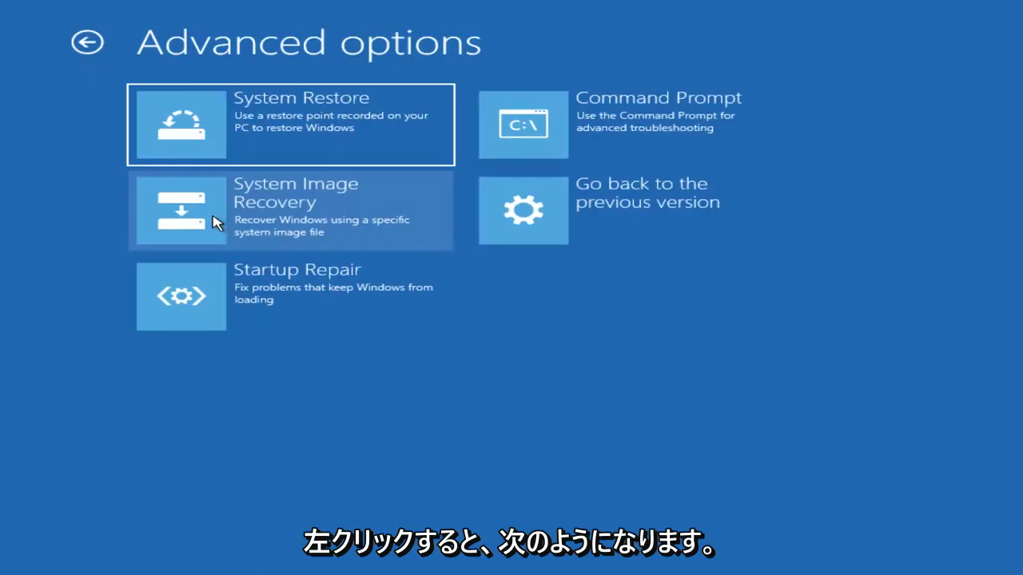
click(573, 135)
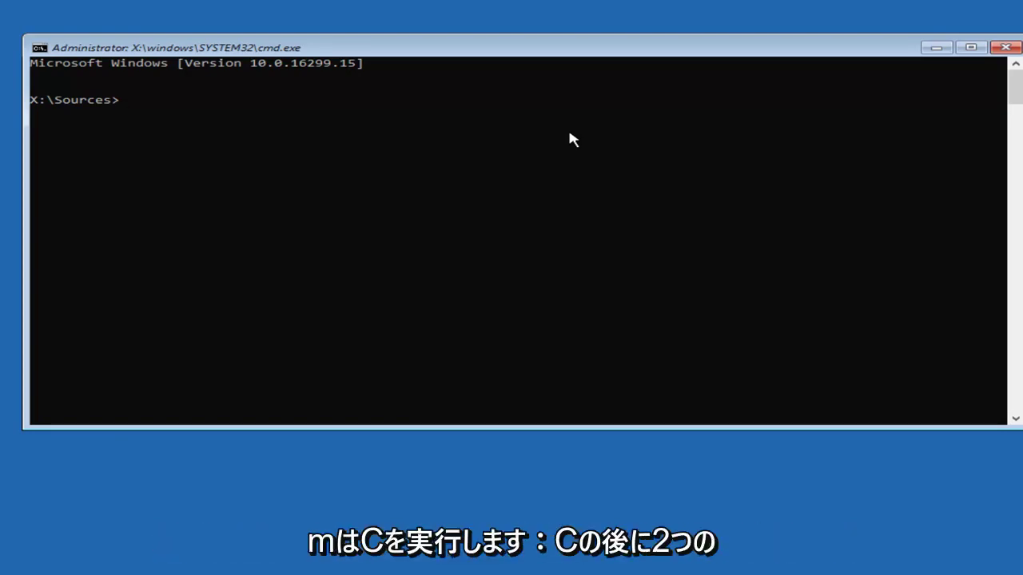
Step: Switch to the C: drive and change into its boot directory with "cd boot"
text(C:)
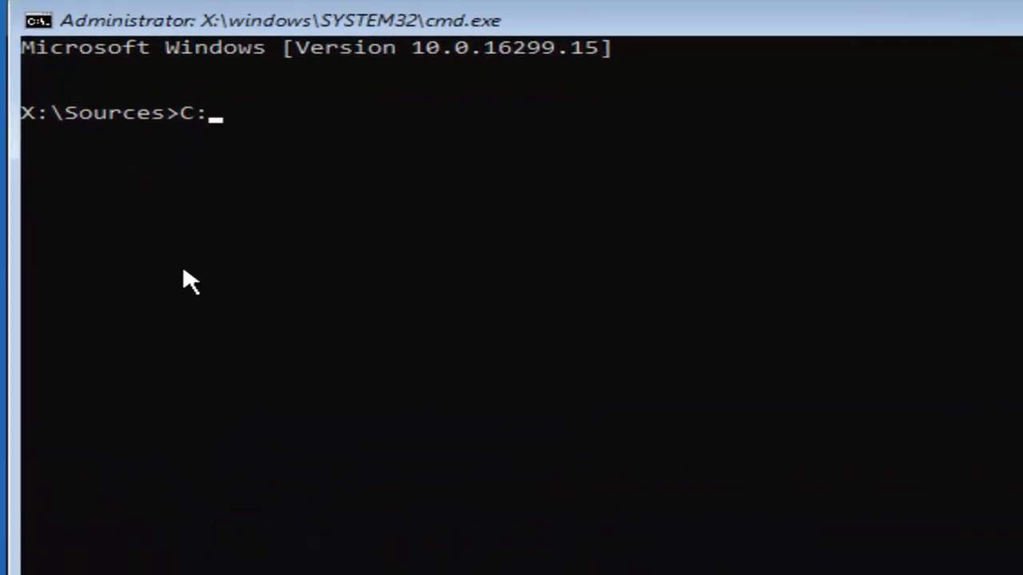
key(Return)
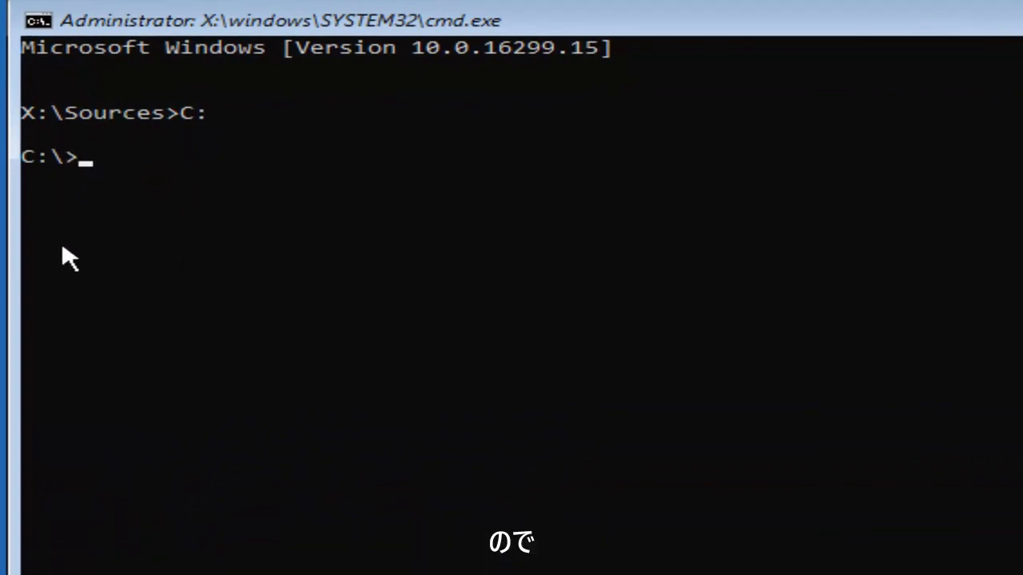
text(cd boot)
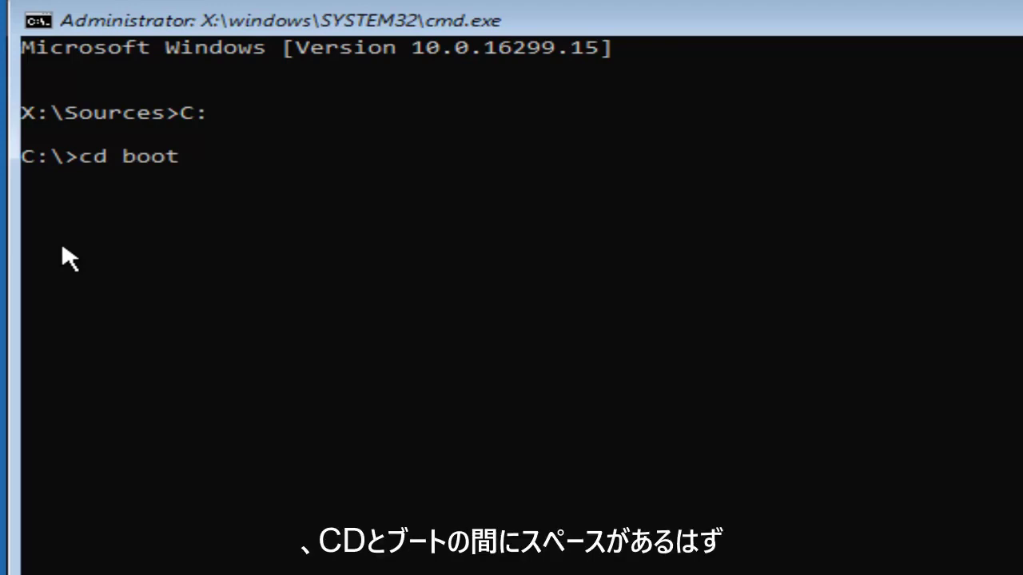
key(Return)
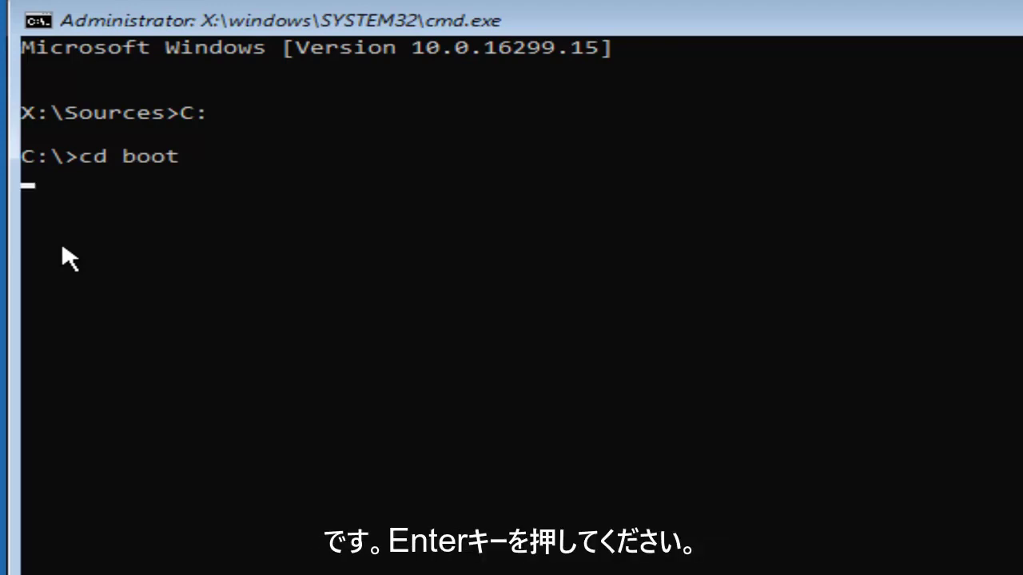
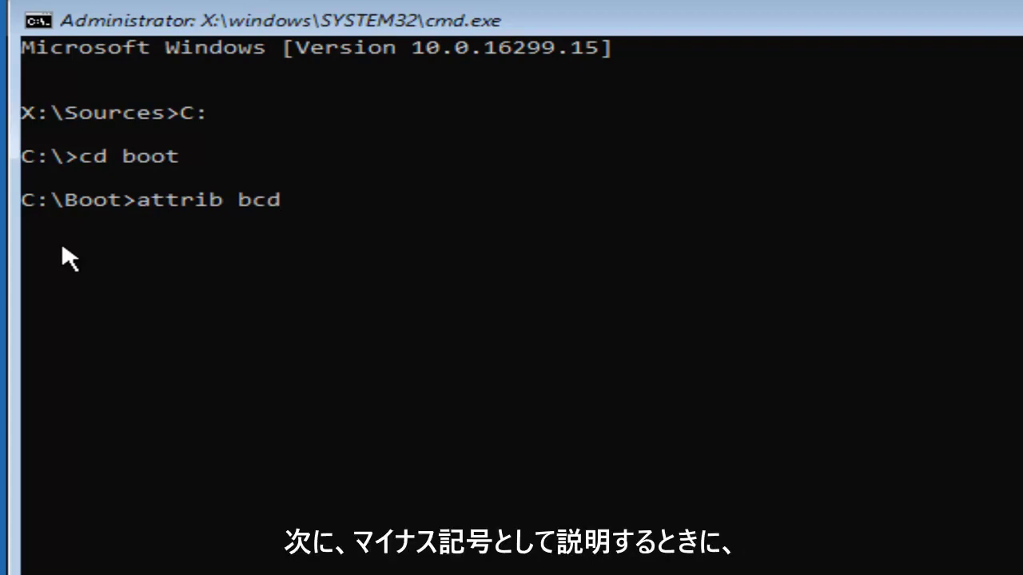
Step: Clear the system, hidden and read-only attributes of the BCD file by running "attrib bcd -s -h -r"
text( -)
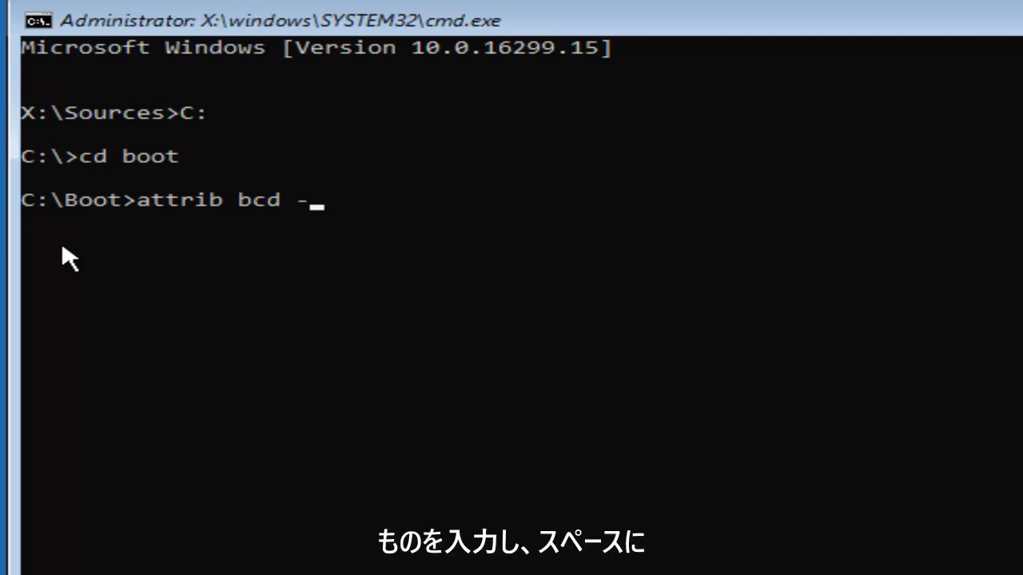
text(s )
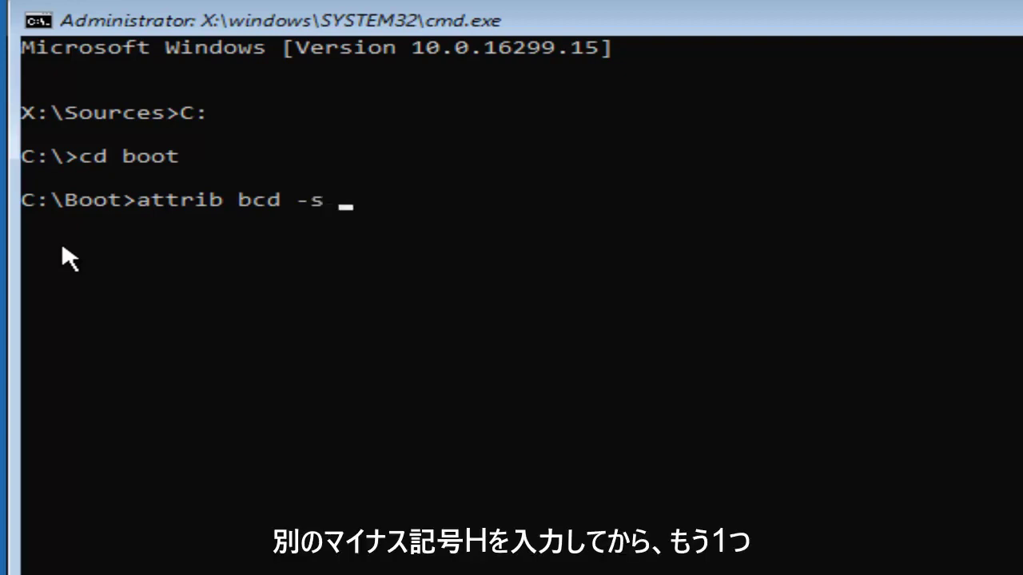
text(-h -)
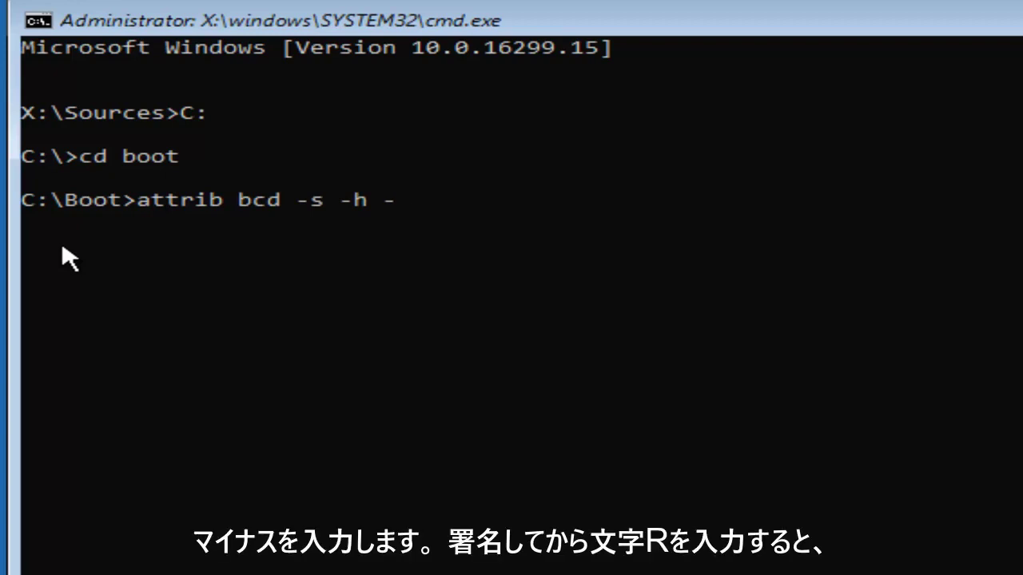
text(r)
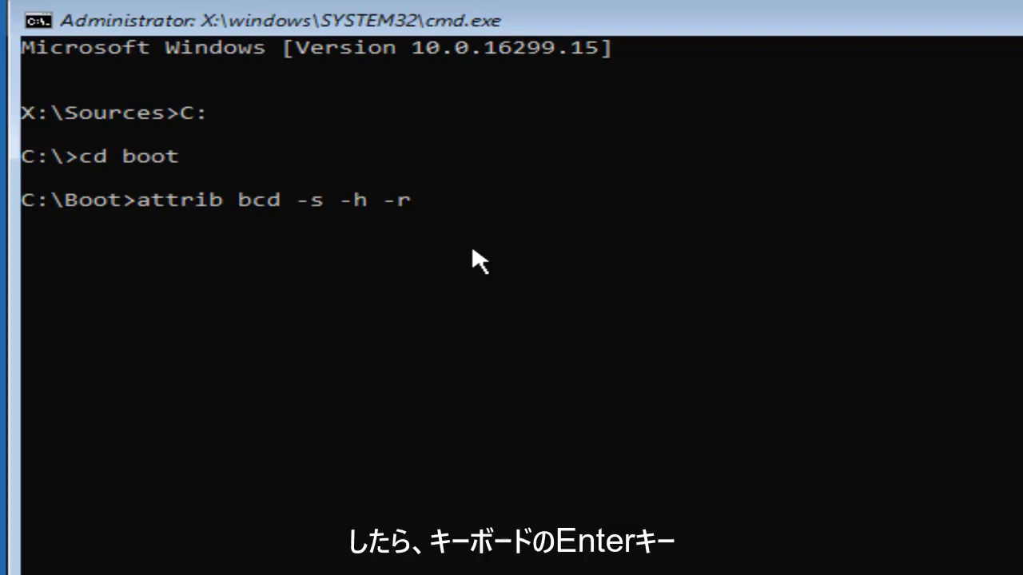
key(Return)
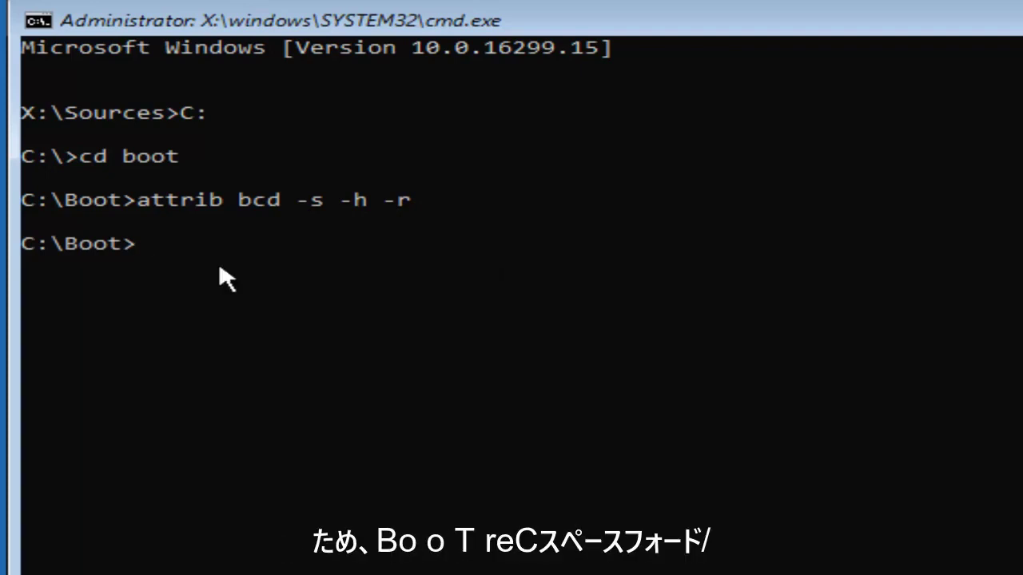
Step: Rebuild the boot configuration data by running "bootrec /rebuildbcd", and exit the Command Prompt
text(bootrec)
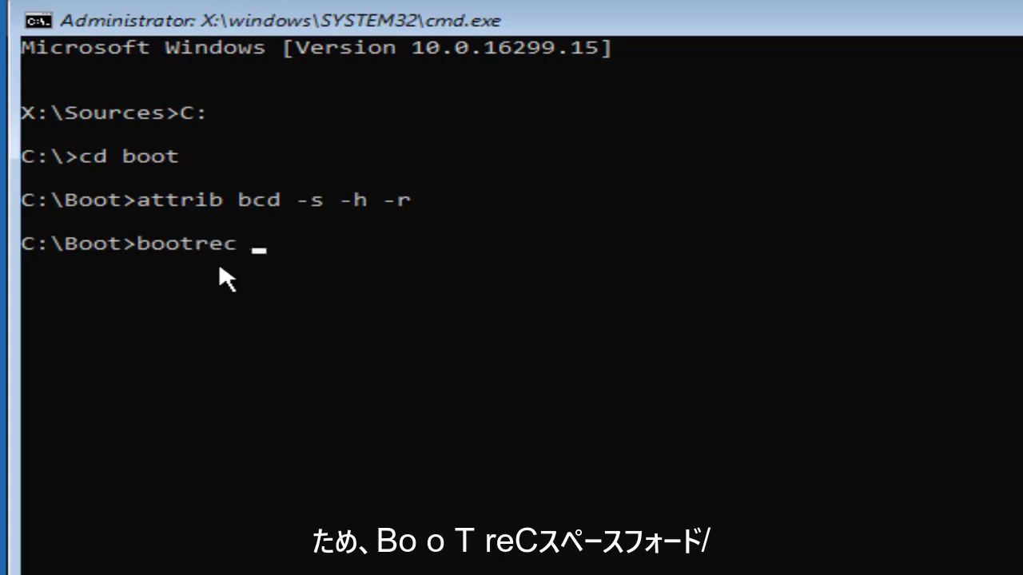
text( /)
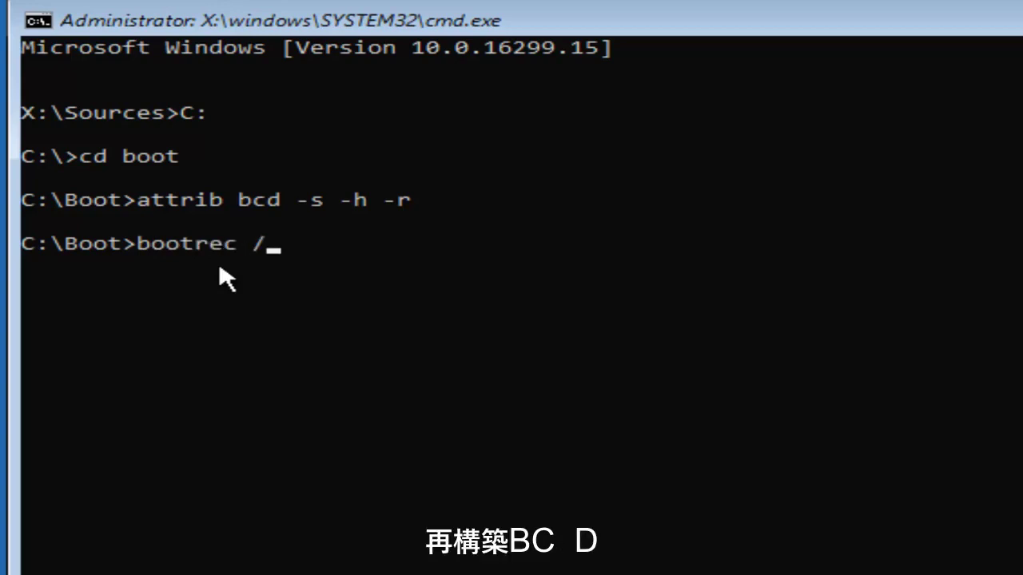
text(rebui)
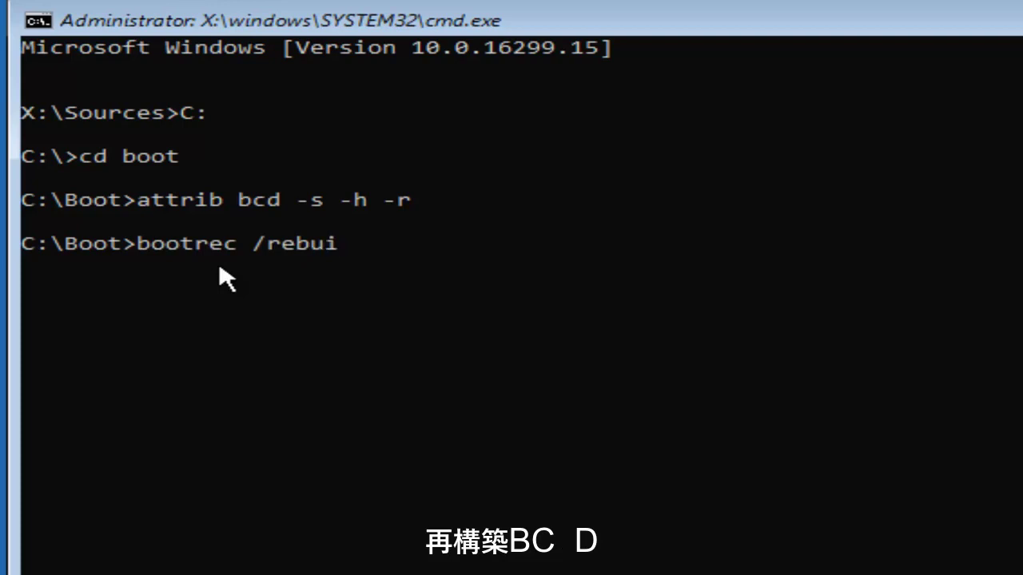
text(ldbcd)
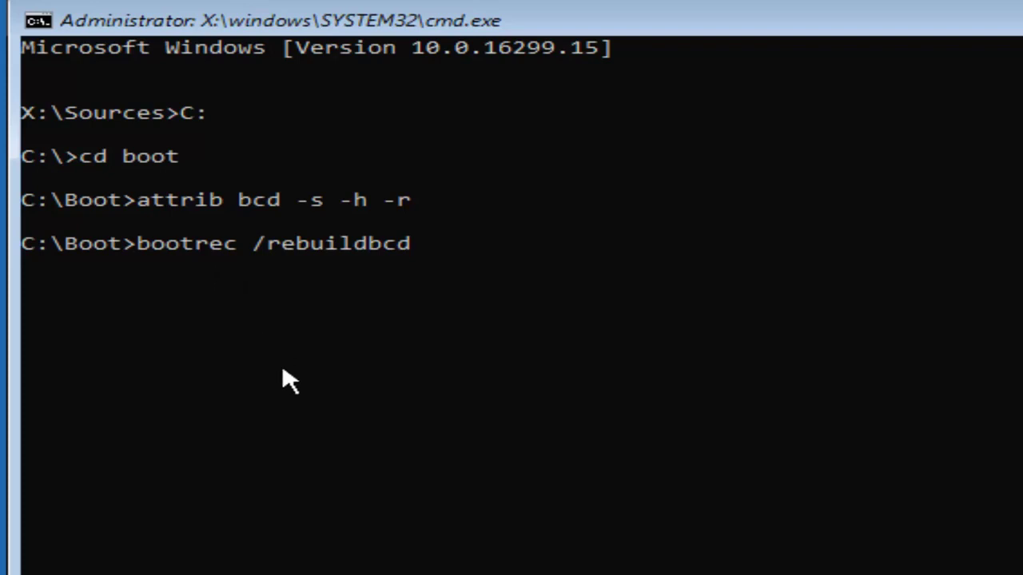
key(Return)
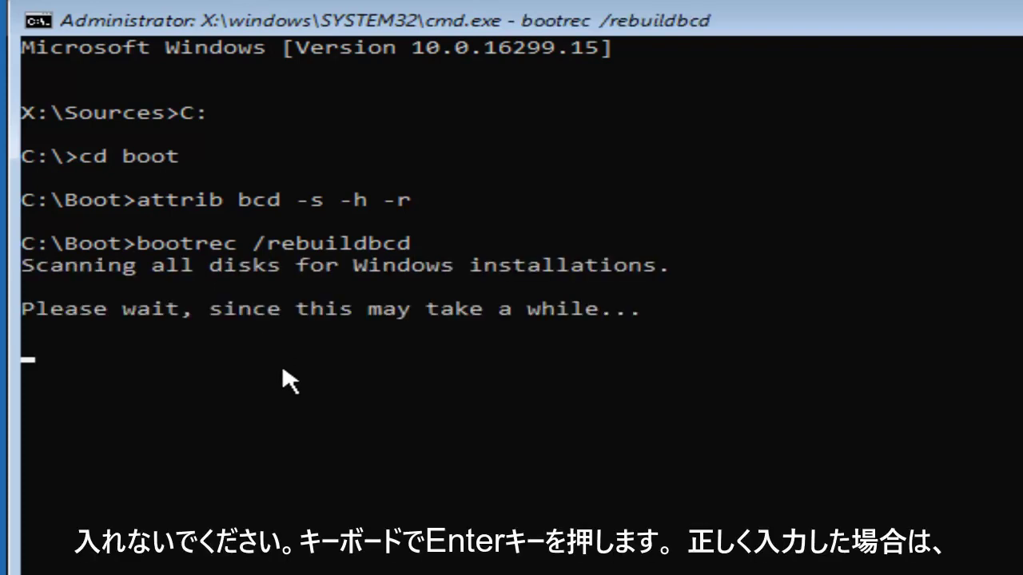
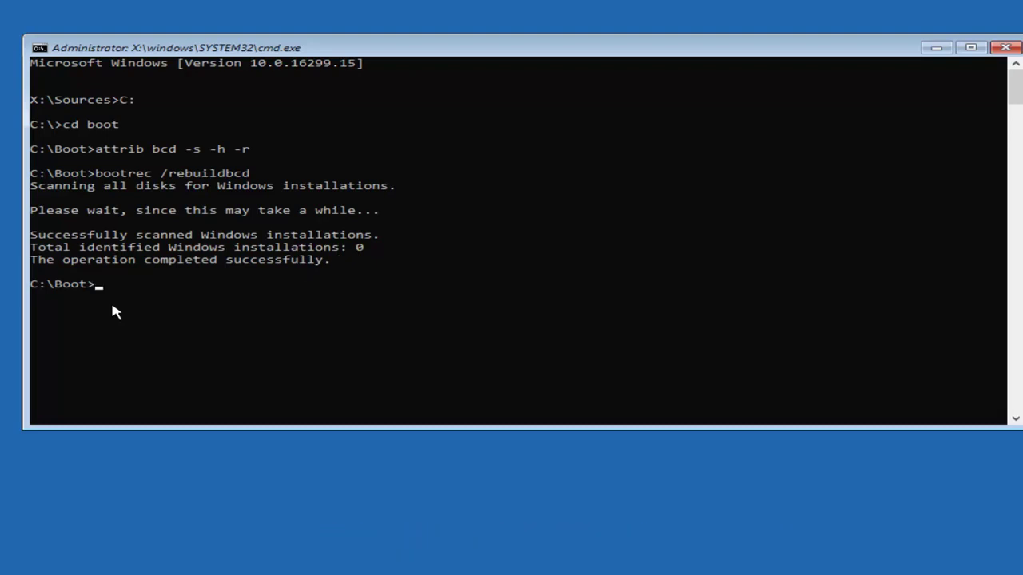
text(exit)
key(Return)
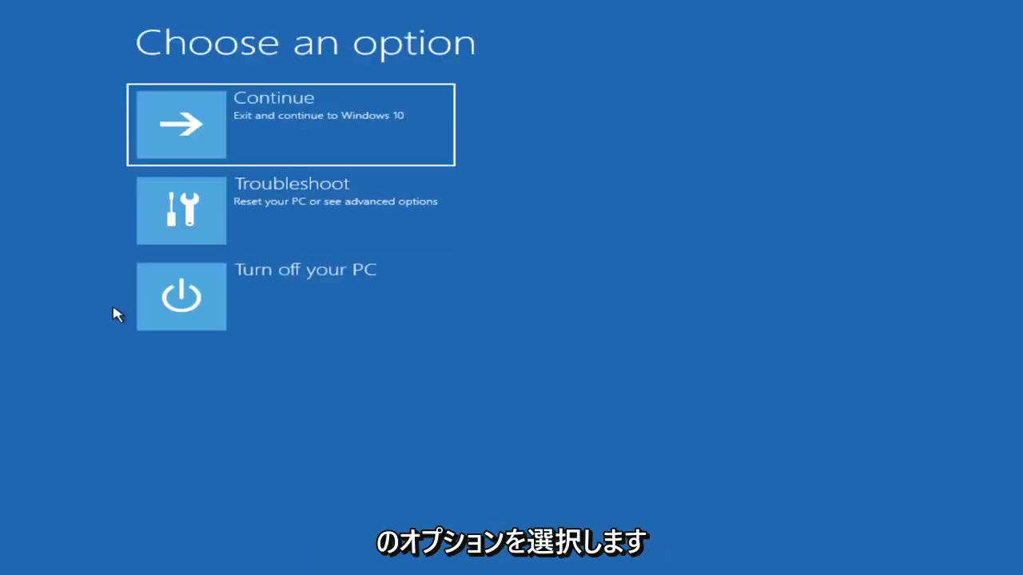
Step: Try to run System Restore on the Windows 10 installation from the advanced troubleshooting options
click(260, 212)
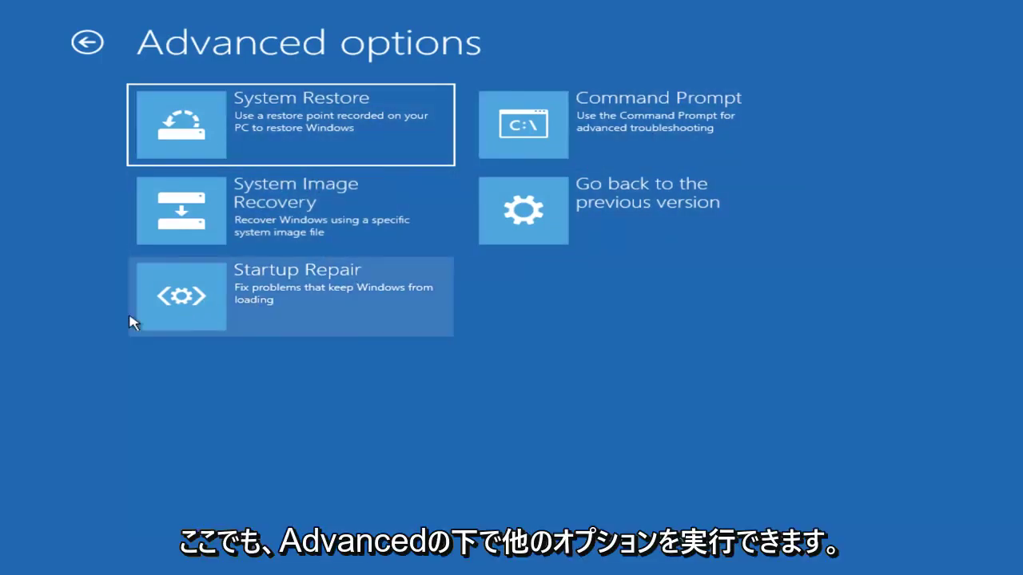
click(266, 128)
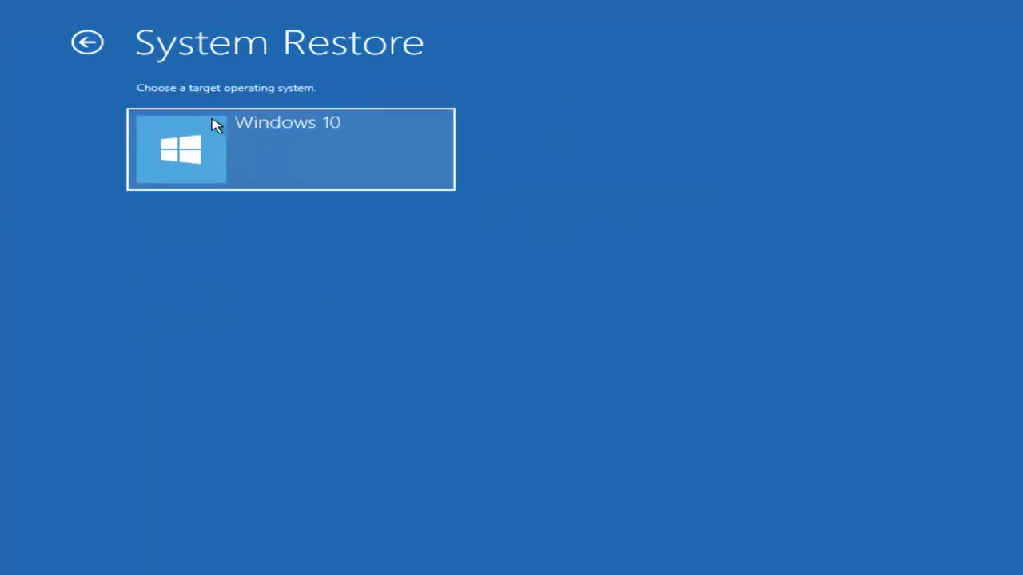
click(231, 160)
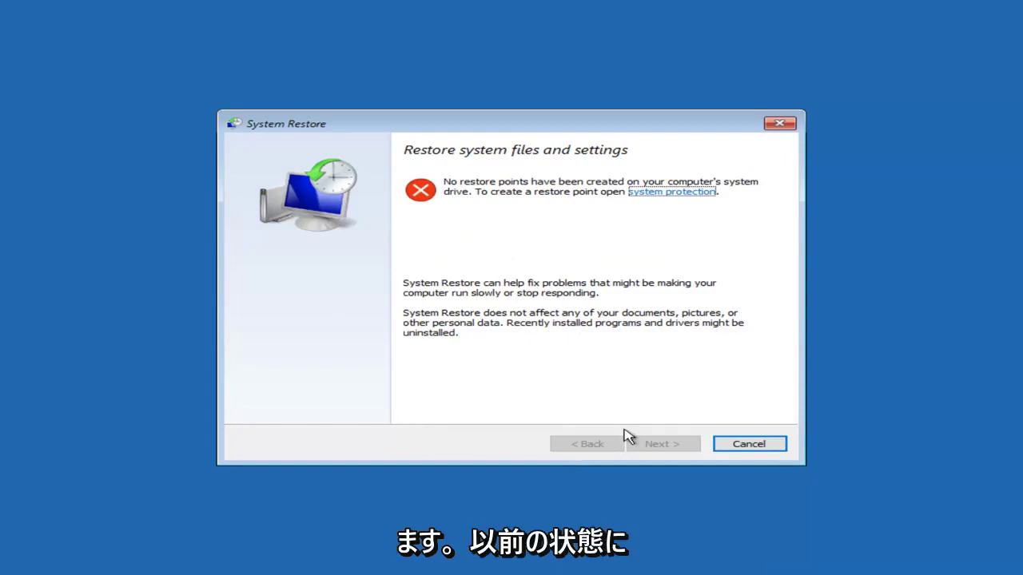
click(727, 446)
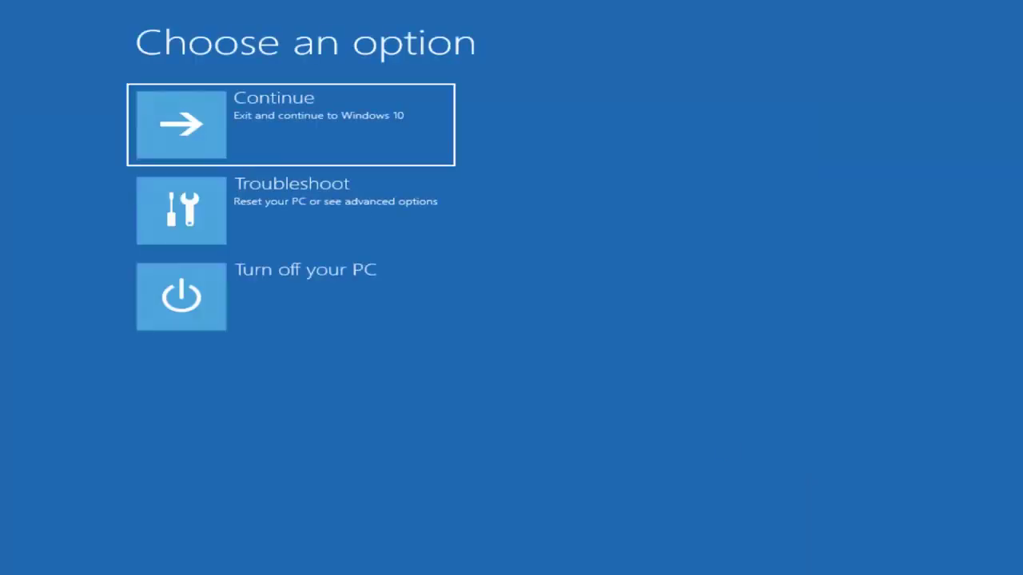
Step: Run Startup Repair on the Windows 10 installation and shut down the PC
click(265, 222)
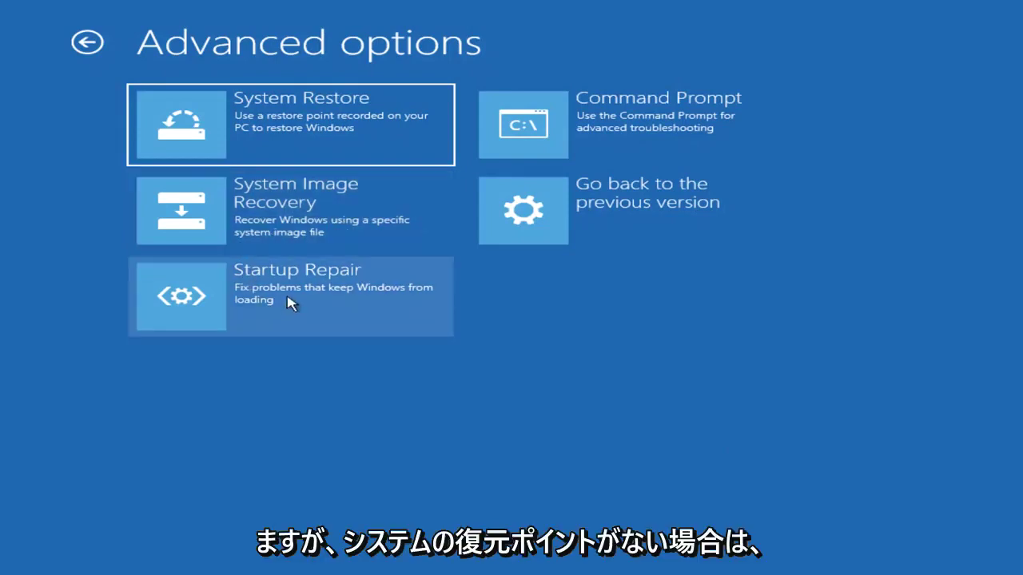
click(243, 303)
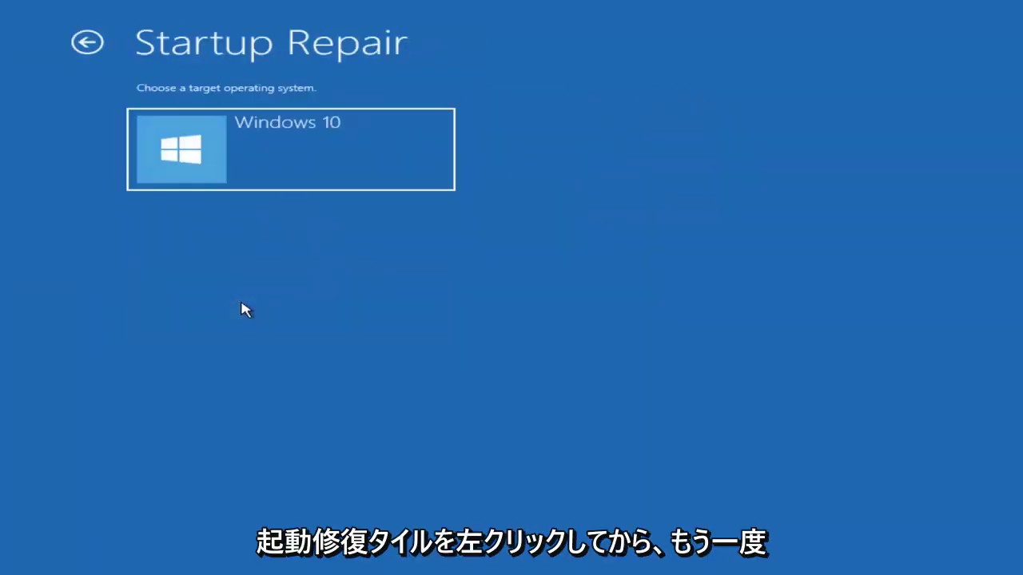
click(219, 152)
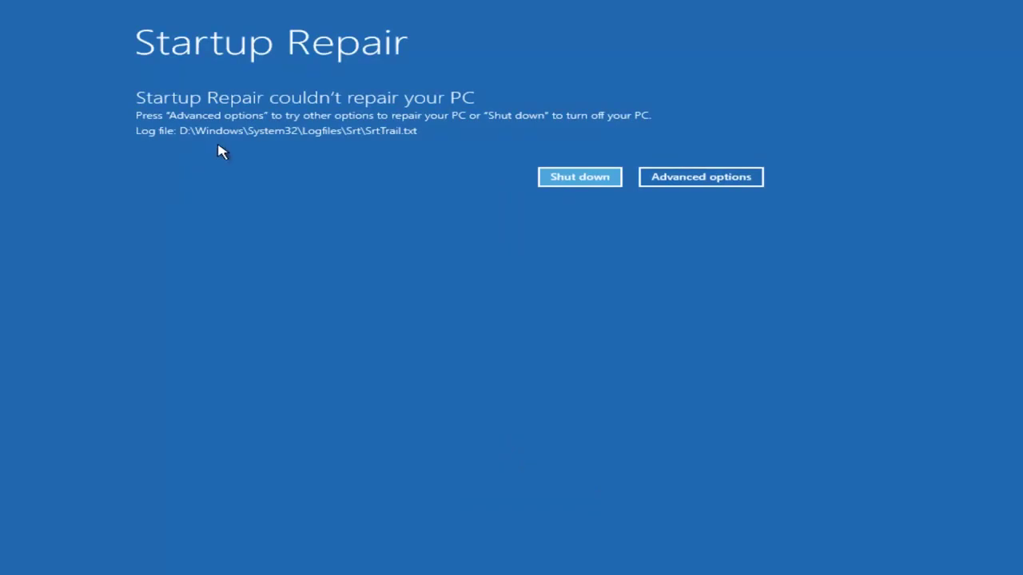
click(569, 176)
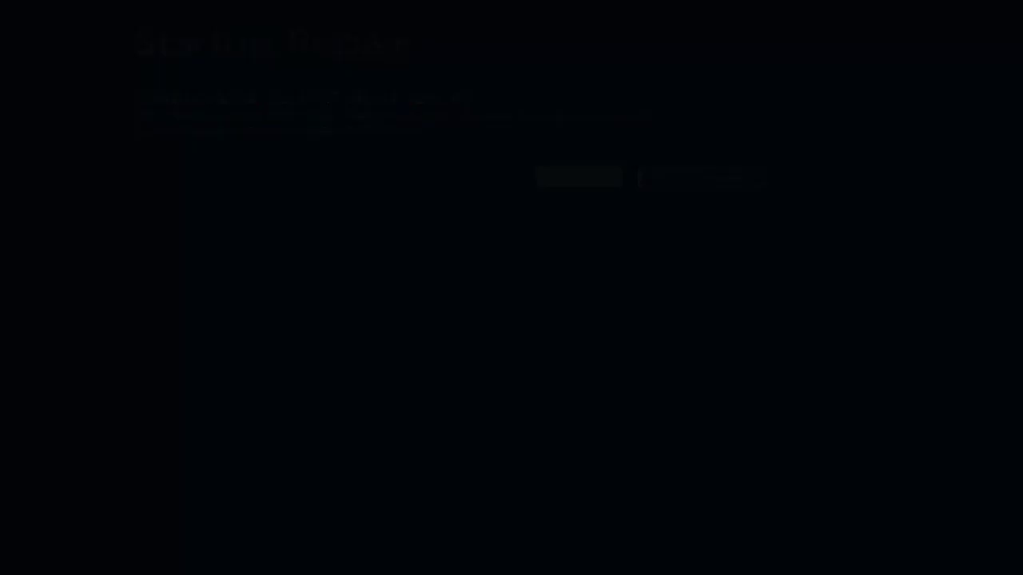